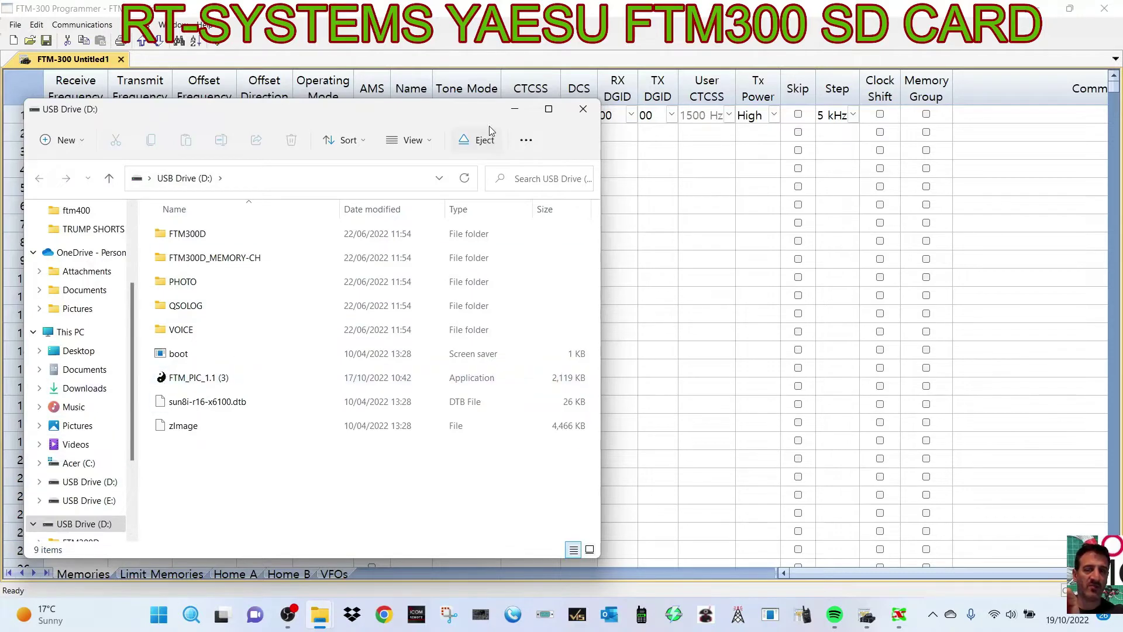
Close the USB Drive (D:) folder window
{"action": "left_click", "coordinate": [584, 113]}
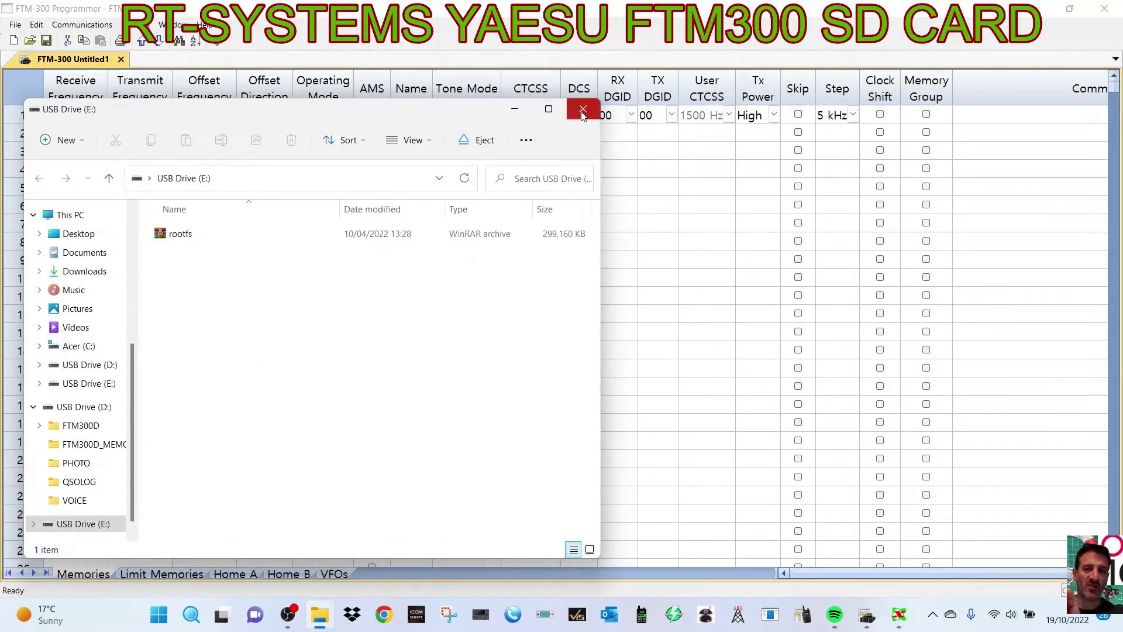
Close the E: drive window and read the radio's memories from the SD card
{"action": "left_click", "coordinate": [583, 109]}
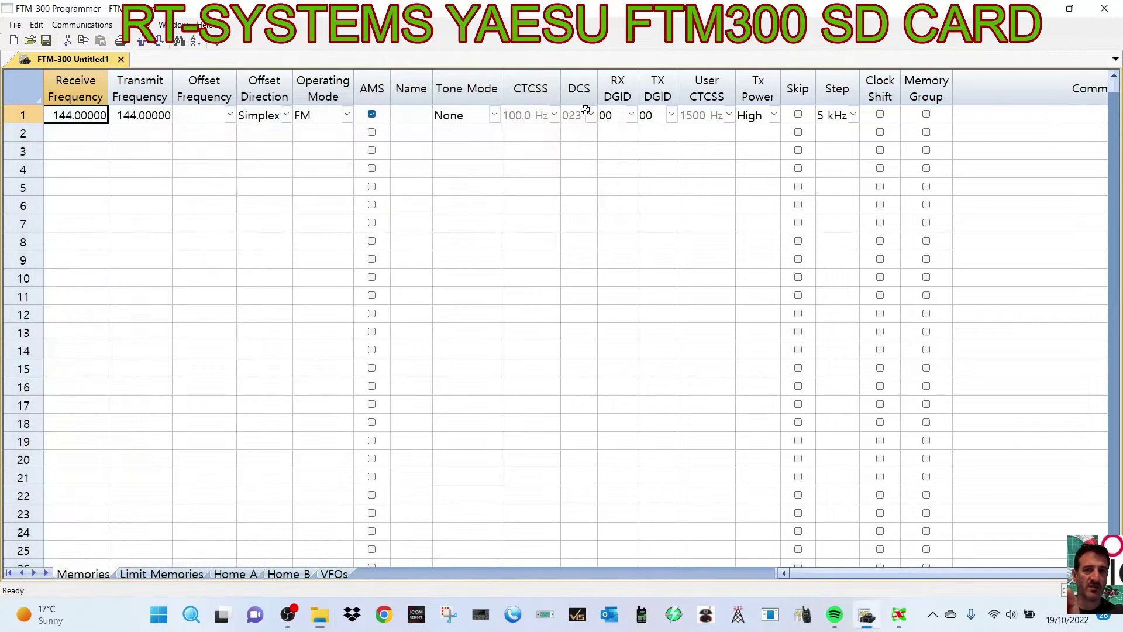
{"action": "left_click", "coordinate": [101, 24]}
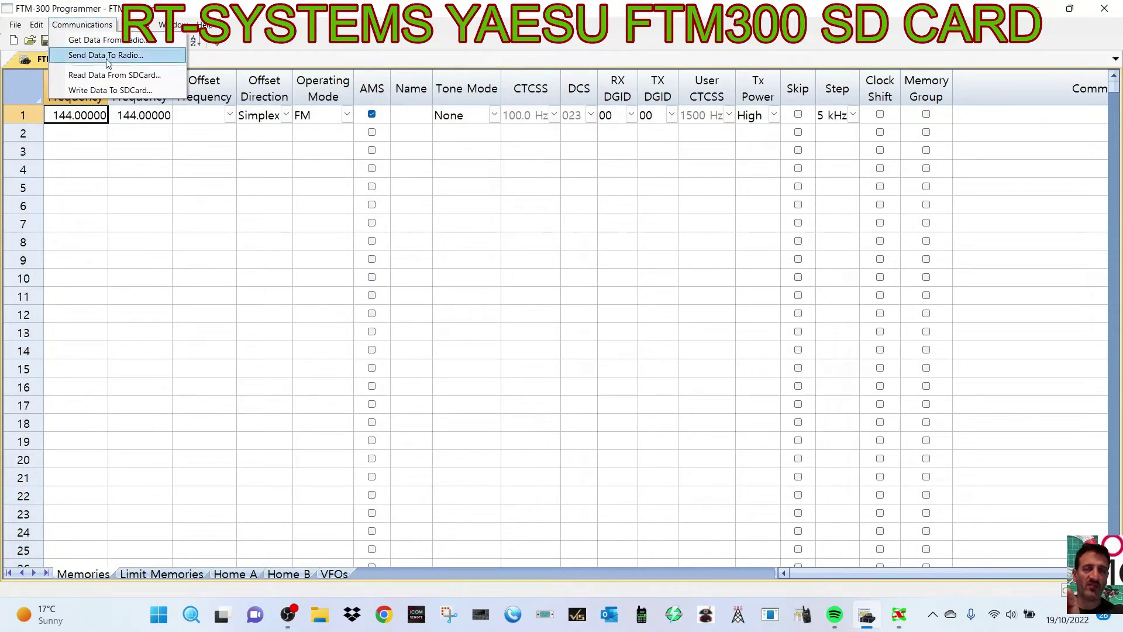
{"action": "left_click", "coordinate": [112, 85]}
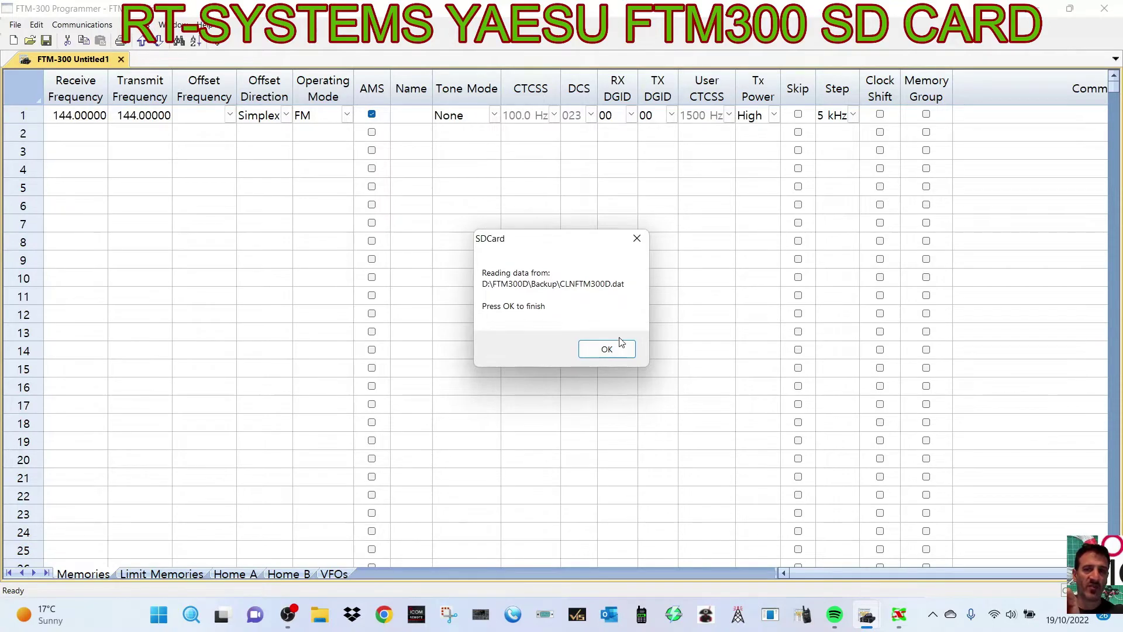
{"action": "left_click", "coordinate": [605, 350]}
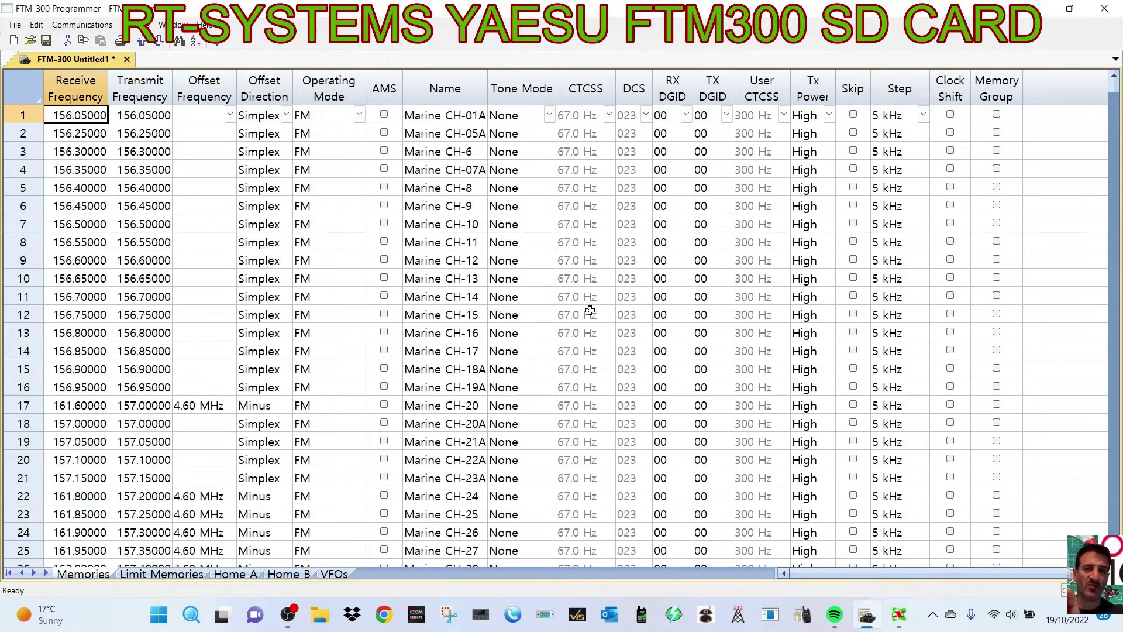
Enter 145.6 as channel 86's receive frequency and keep FM mode
{"action": "scroll", "coordinate": [590, 310], "scroll_direction": "down", "scroll_amount": 20}
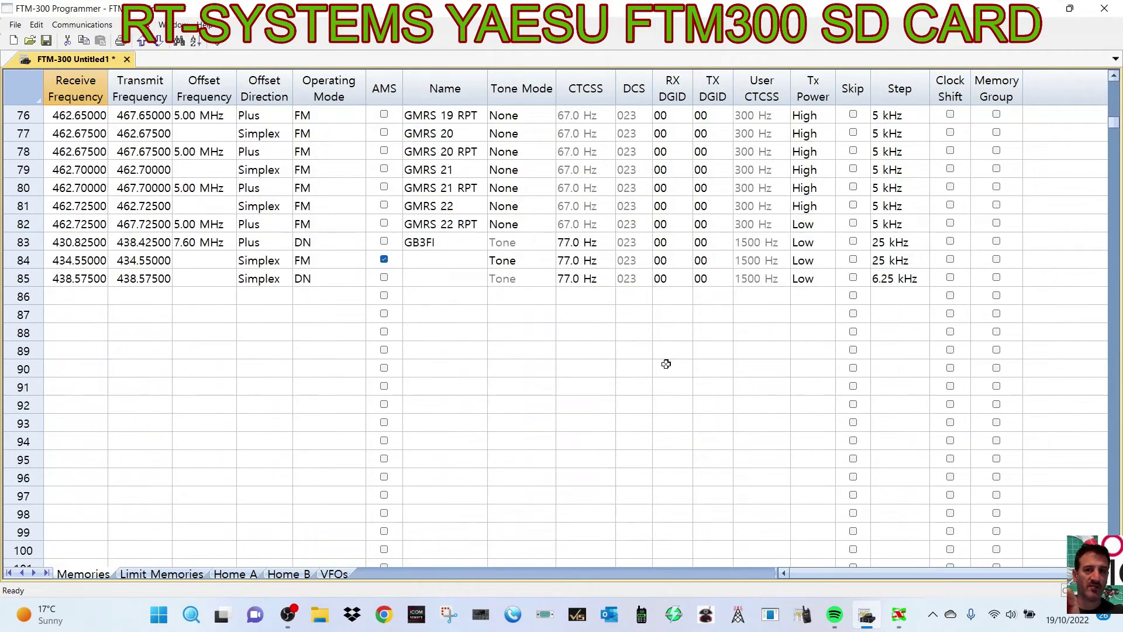
{"action": "scroll", "coordinate": [666, 363], "scroll_direction": "up", "scroll_amount": 4}
{"action": "scroll", "coordinate": [501, 363], "scroll_direction": "down", "scroll_amount": 6}
{"action": "left_click", "coordinate": [75, 187]}
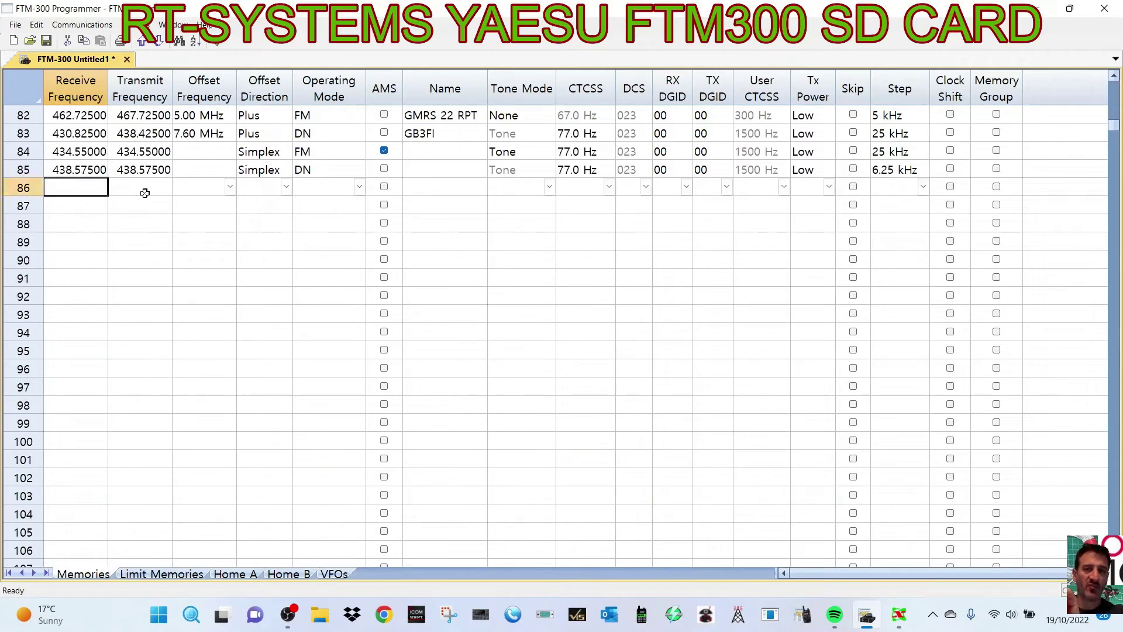
{"action": "left_click", "coordinate": [145, 194]}
{"action": "left_click", "coordinate": [67, 193]}
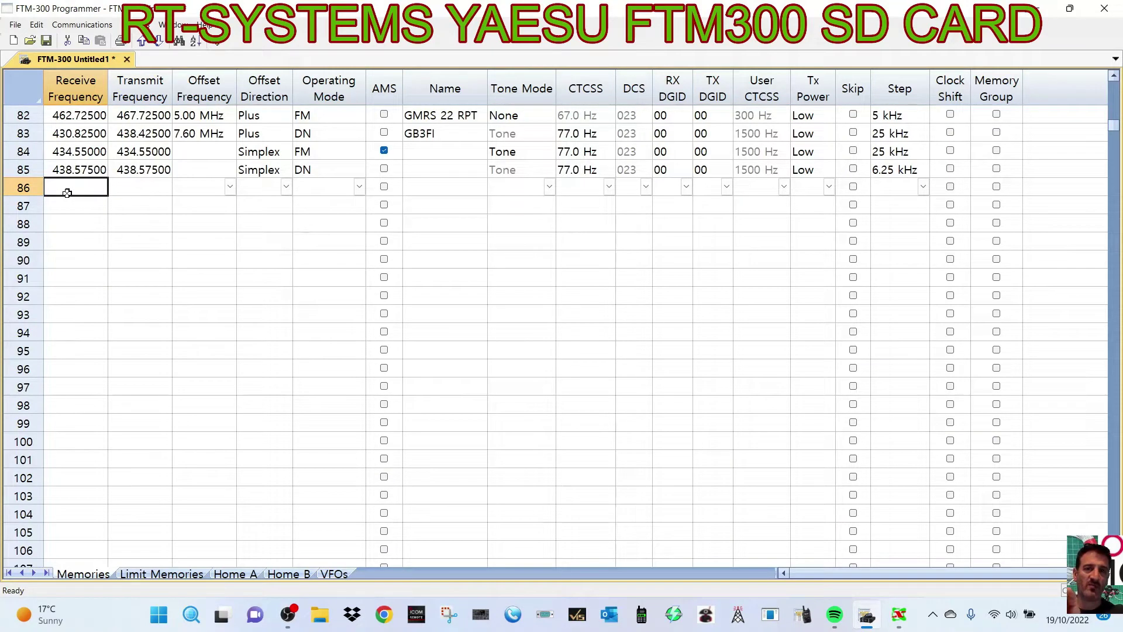
{"action": "type", "text": "145.6"}
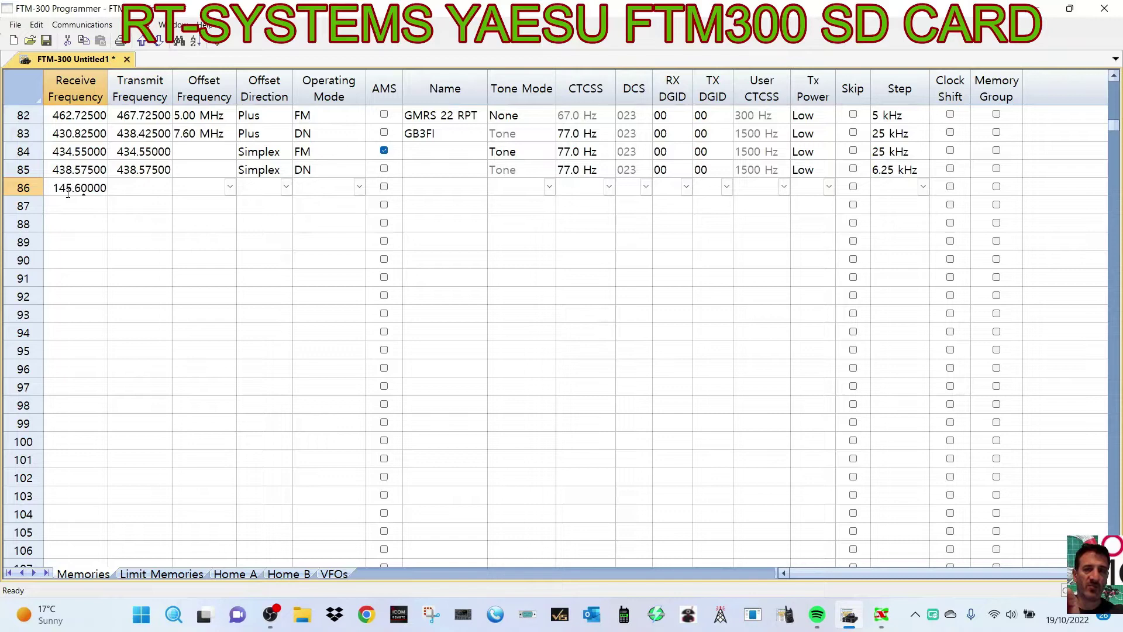
{"action": "left_click", "coordinate": [137, 185]}
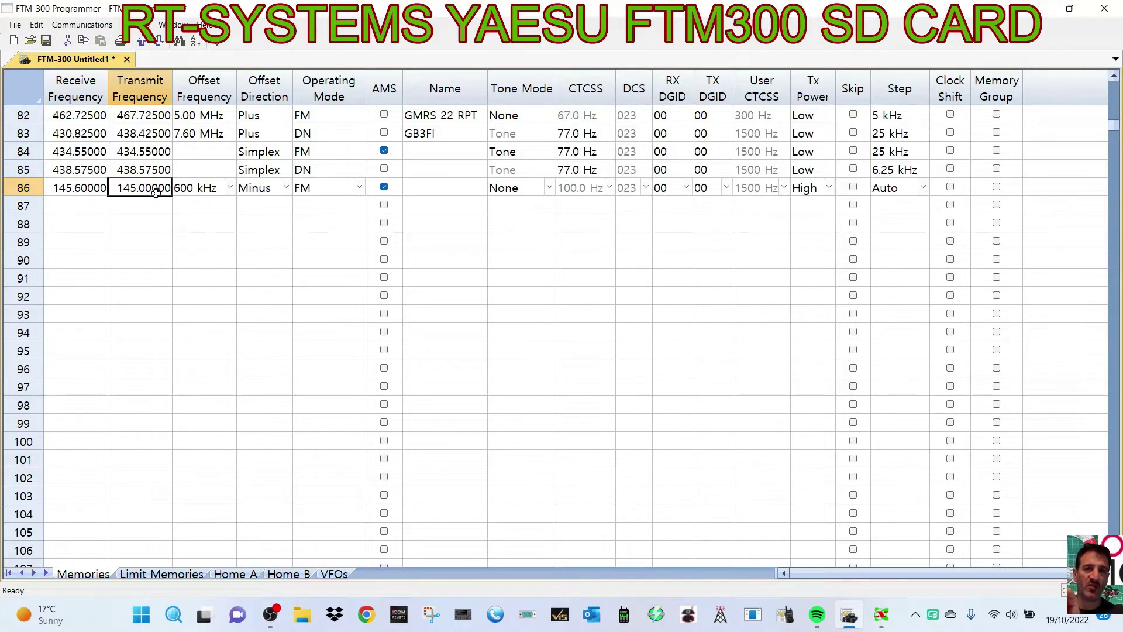
{"action": "left_click", "coordinate": [358, 193]}
{"action": "left_click", "coordinate": [356, 191]}
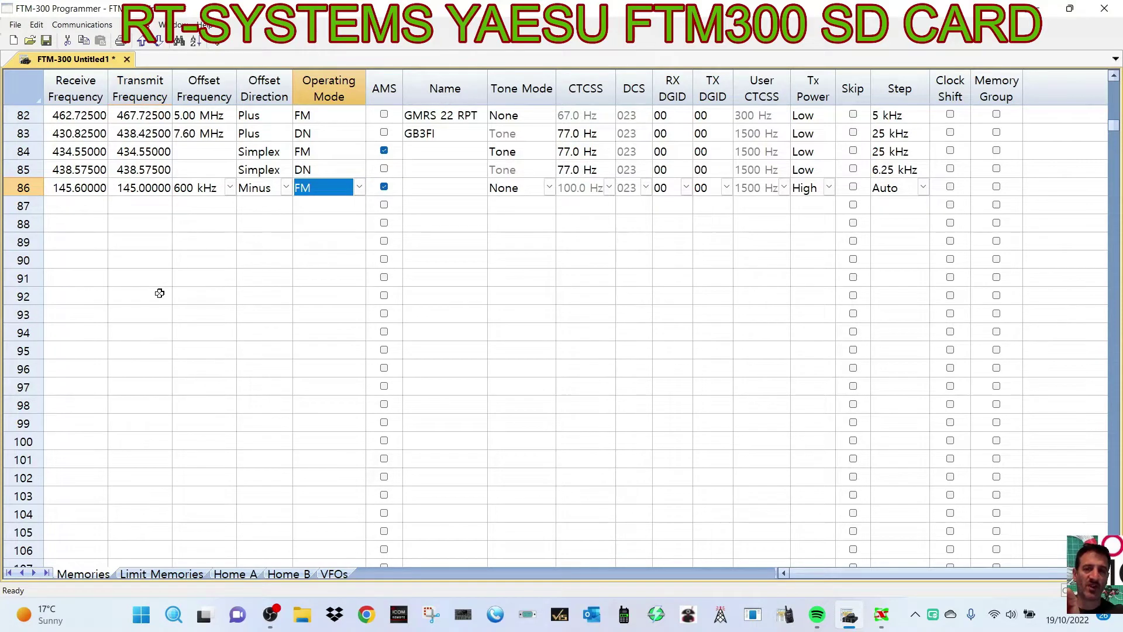
Run a RepeaterBook search for 2 m and 70 cm repeaters within 30 miles of Bristol, UK
{"action": "left_click", "coordinate": [15, 25]}
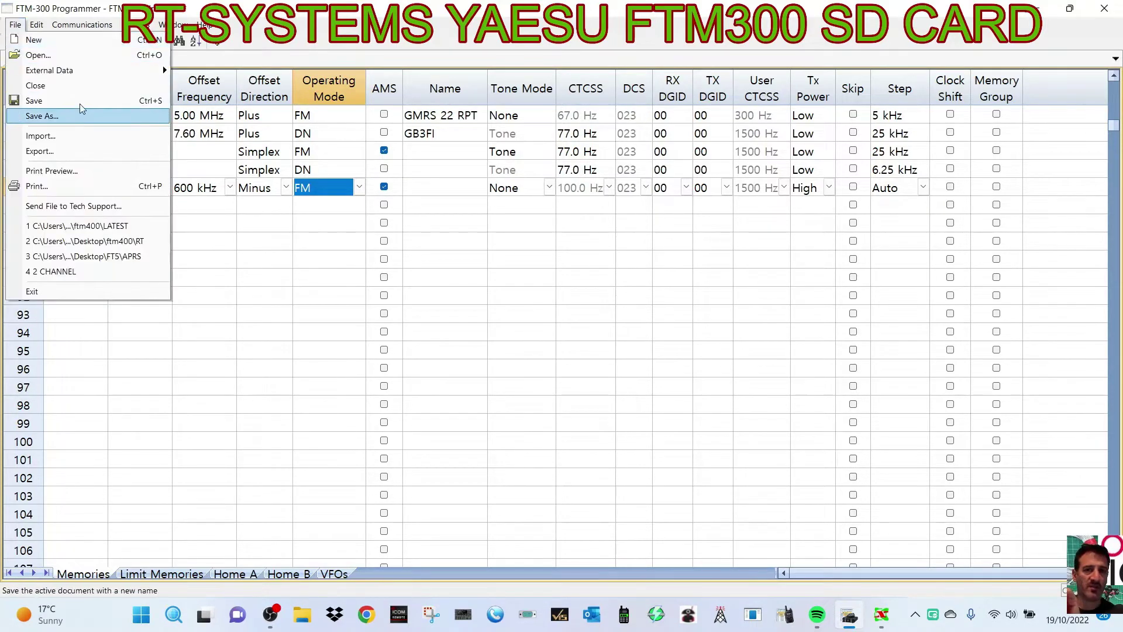
{"action": "left_click", "coordinate": [39, 26]}
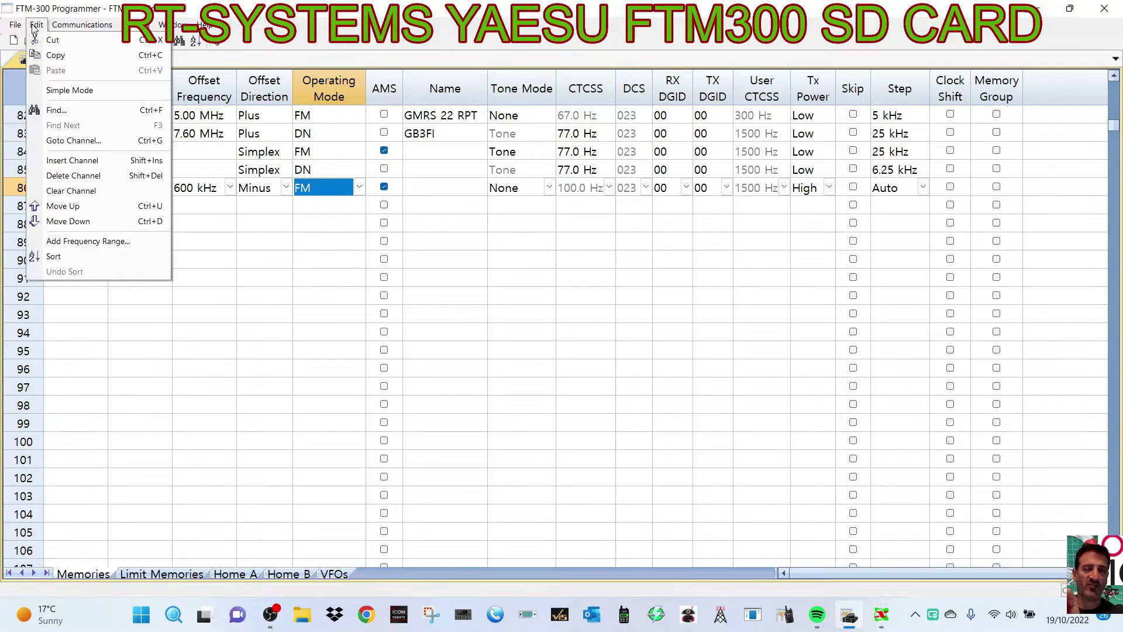
{"action": "left_click", "coordinate": [16, 27]}
{"action": "mouse_move", "coordinate": [39, 75]}
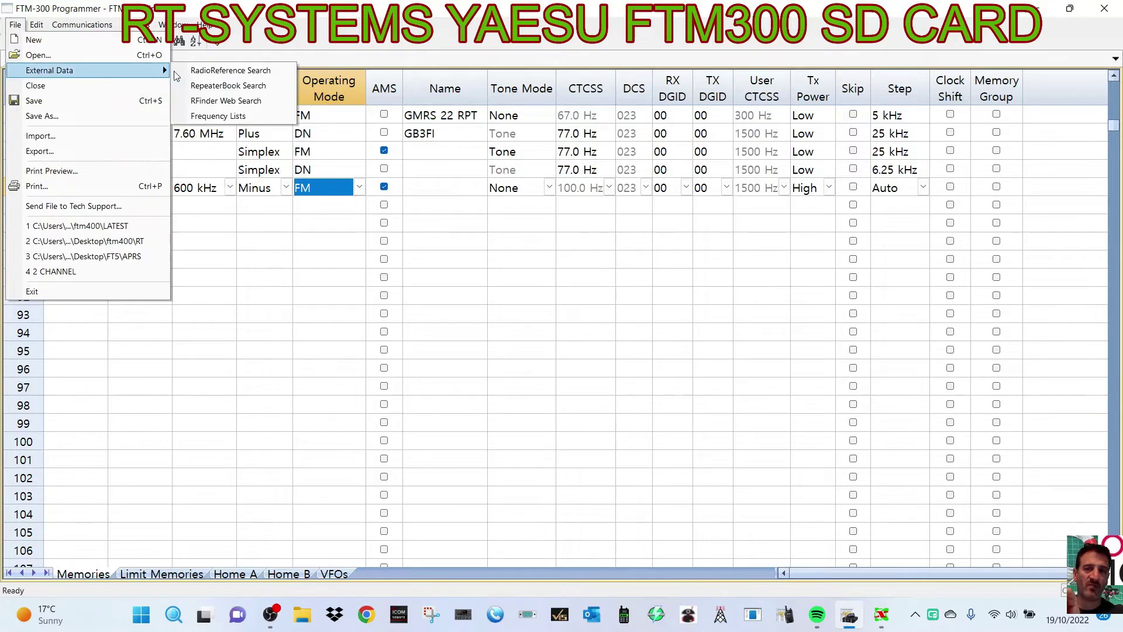
{"action": "left_click", "coordinate": [208, 87]}
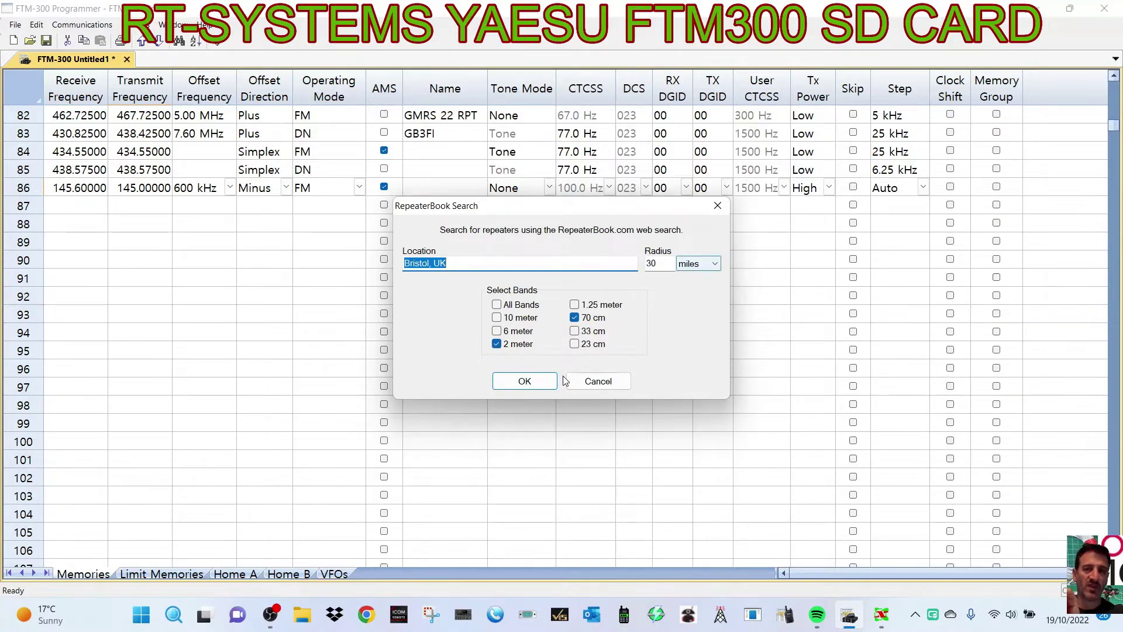
{"action": "left_click", "coordinate": [535, 381]}
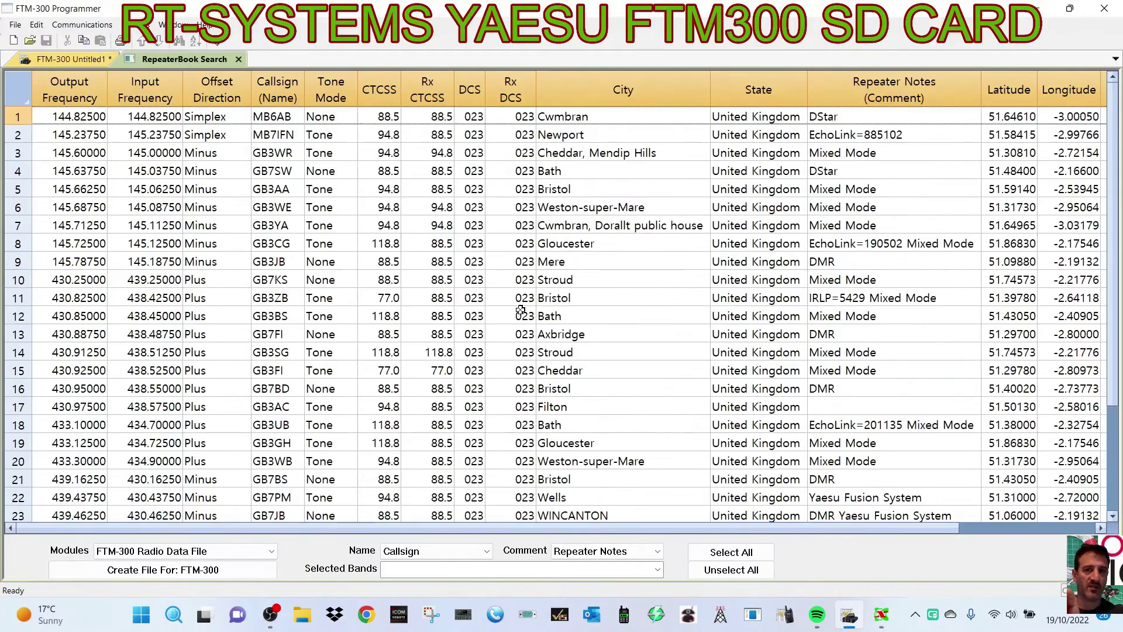
{"action": "scroll", "coordinate": [535, 380], "scroll_direction": "down", "scroll_amount": 2}
{"action": "scroll", "coordinate": [544, 363], "scroll_direction": "up", "scroll_amount": 3}
Turn the RepeaterBook results into an Untitled2 memory file and copy rows 1 to 25
{"action": "left_click", "coordinate": [191, 572]}
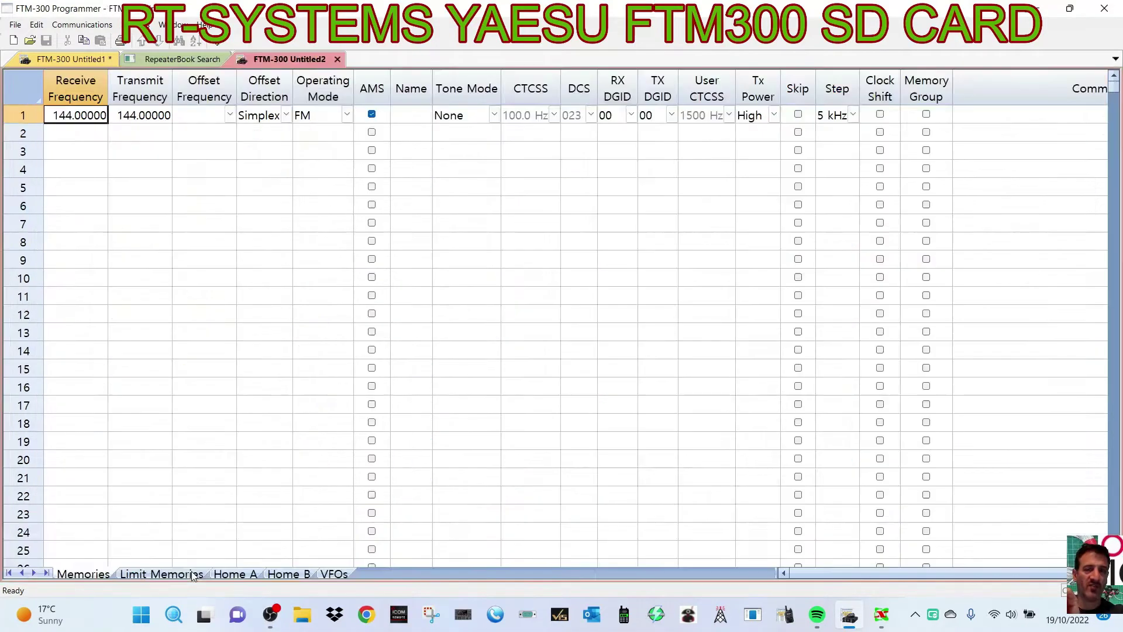
{"action": "left_click", "coordinate": [184, 59]}
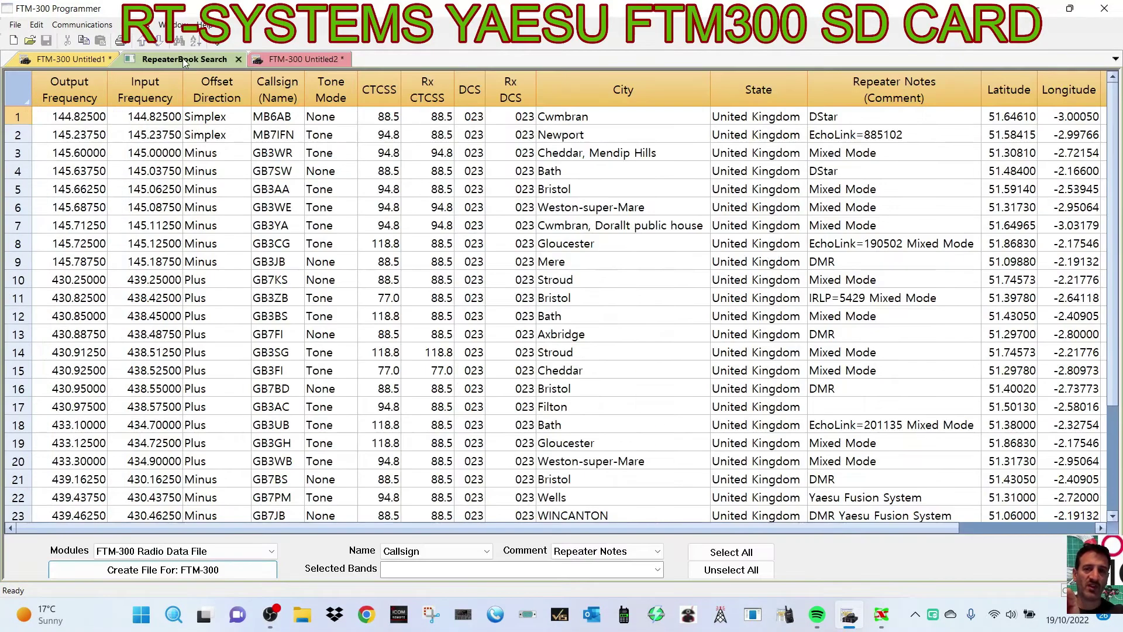
{"action": "left_click", "coordinate": [294, 55]}
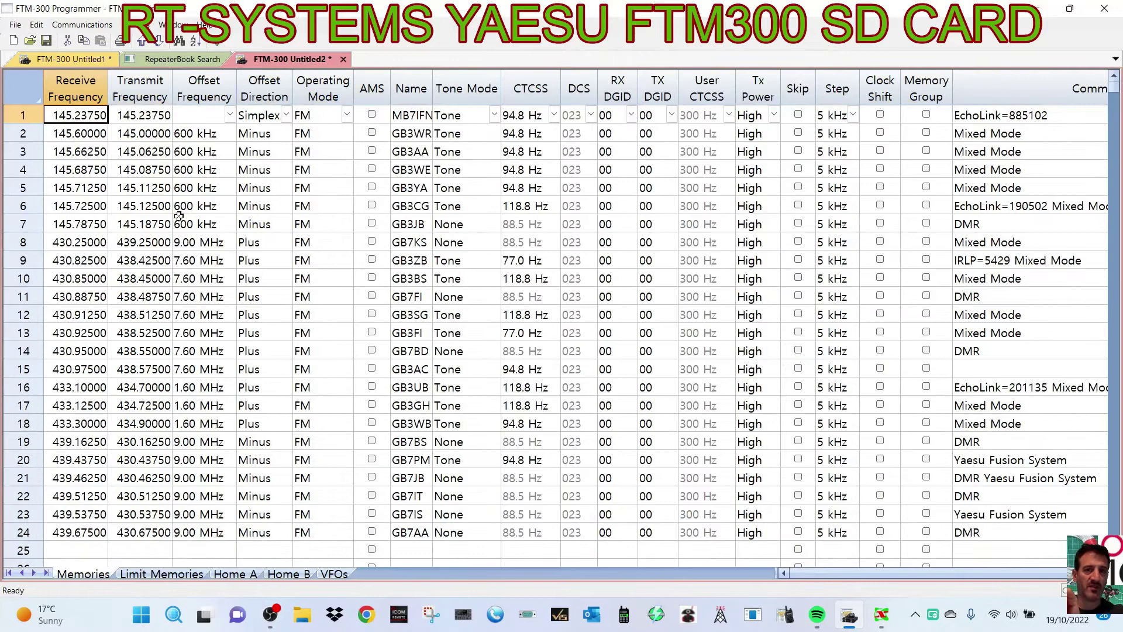
{"action": "left_click", "coordinate": [23, 117]}
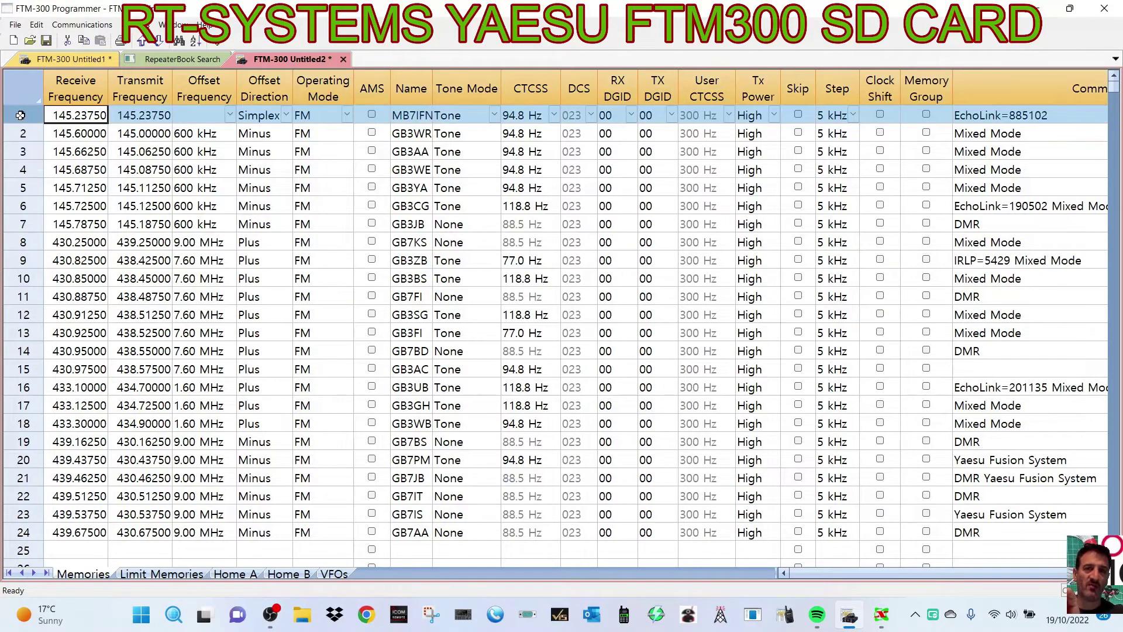
{"action": "left_click_drag", "start_coordinate": [21, 115], "coordinate": [52, 543]}
{"action": "right_click", "coordinate": [195, 395]}
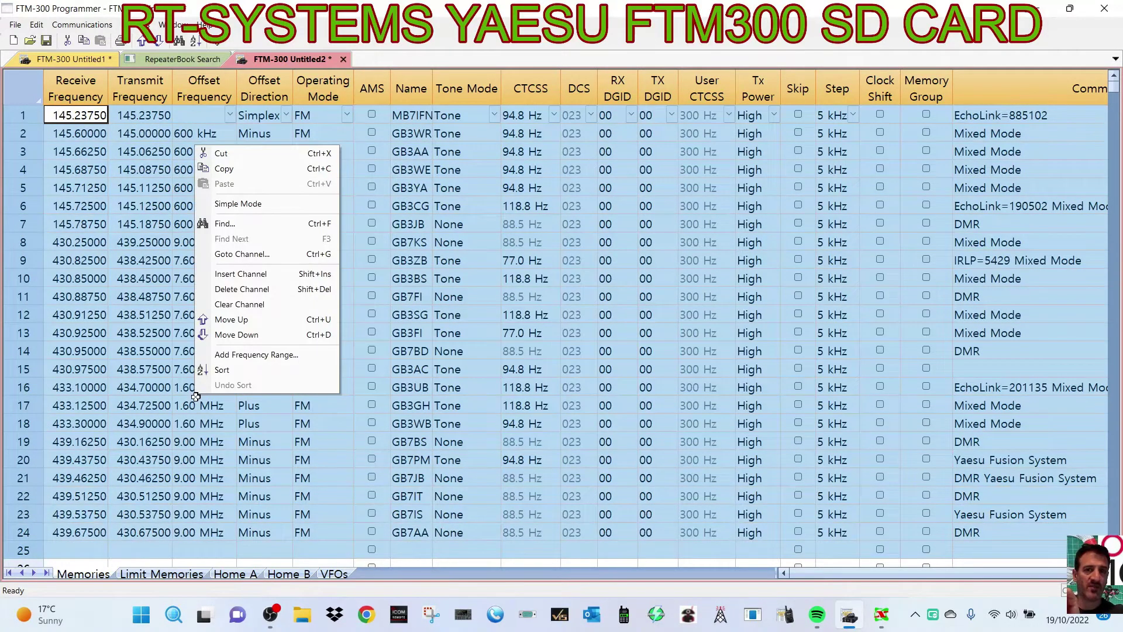
{"action": "left_click", "coordinate": [239, 170]}
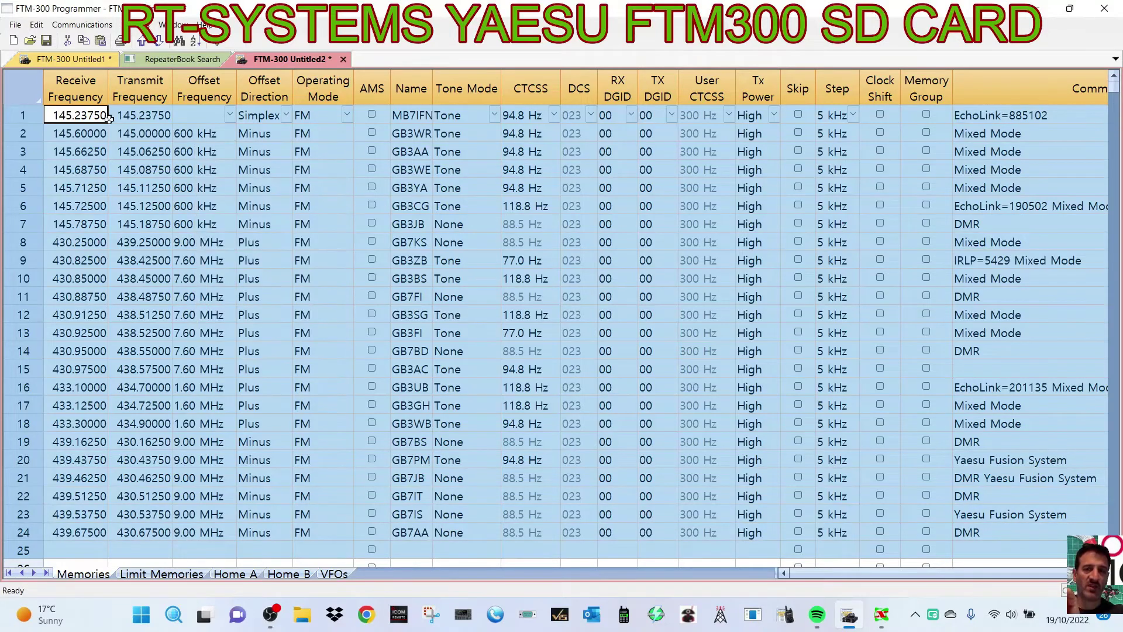
Paste the copied repeaters into Untitled1 starting at channel 87
{"action": "left_click", "coordinate": [72, 60]}
{"action": "left_click", "coordinate": [172, 62]}
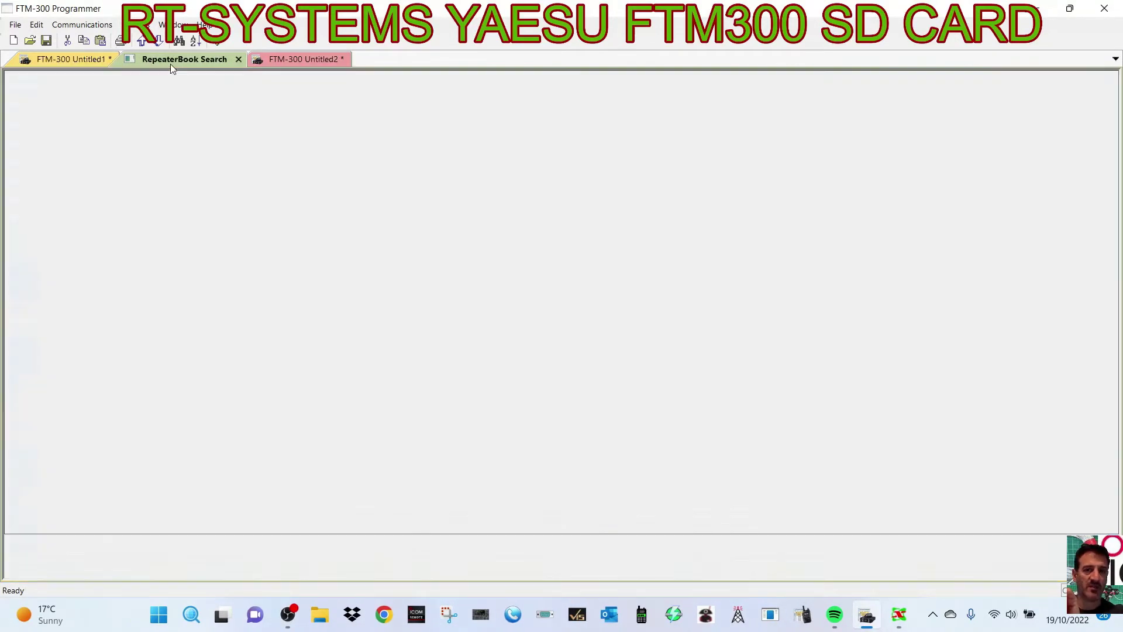
{"action": "left_click", "coordinate": [92, 58]}
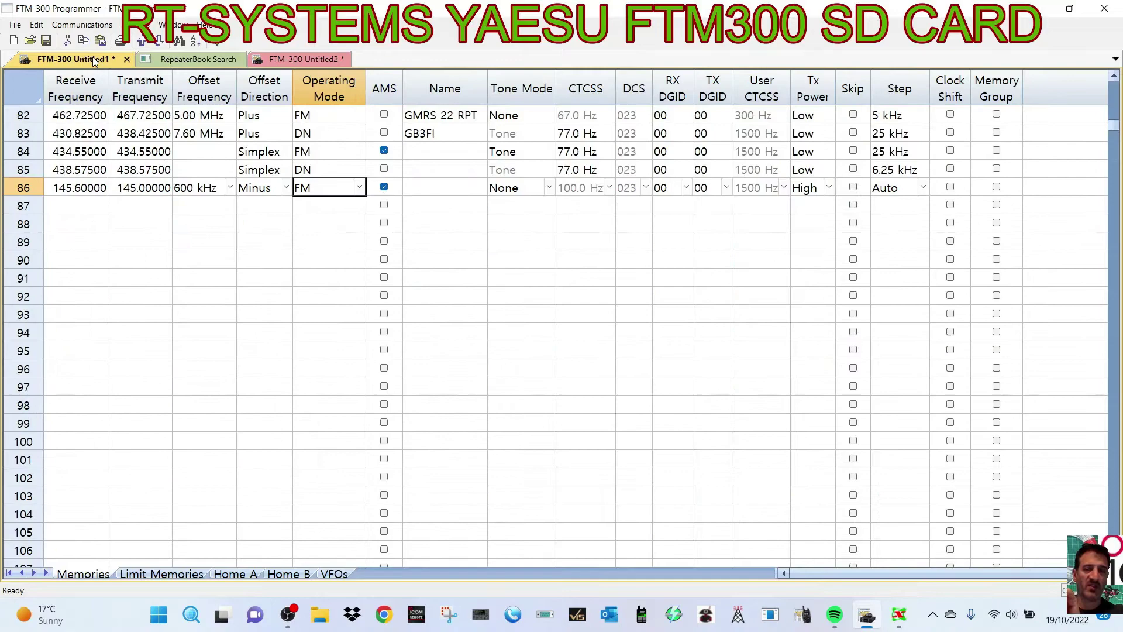
{"action": "left_click", "coordinate": [293, 57]}
{"action": "left_click", "coordinate": [166, 62]}
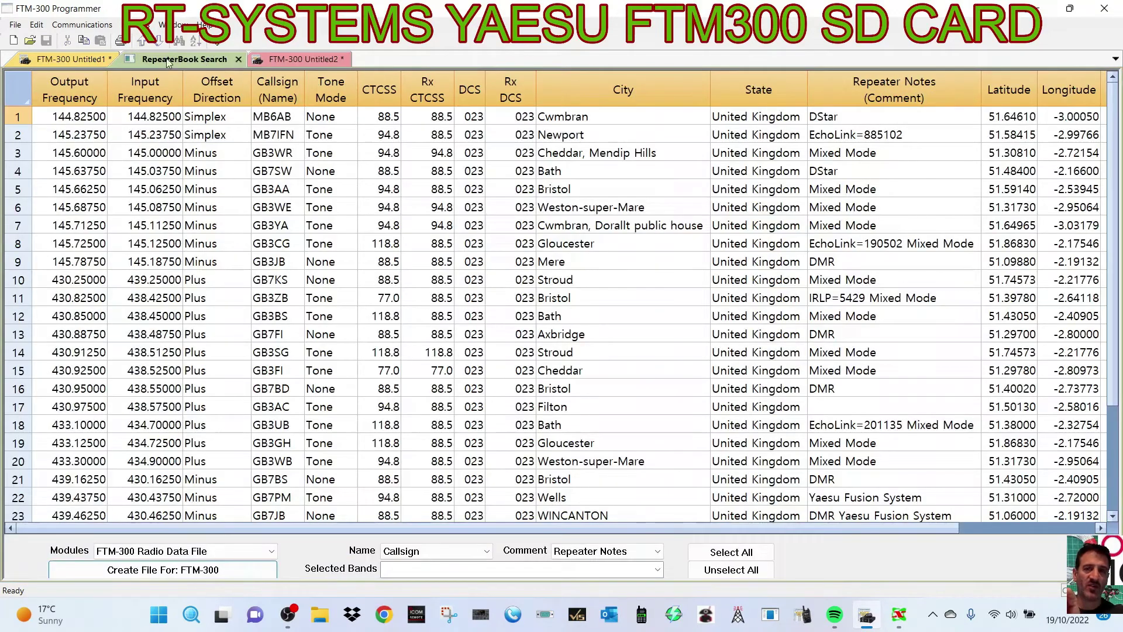
{"action": "left_click", "coordinate": [64, 58]}
{"action": "left_click", "coordinate": [23, 208]}
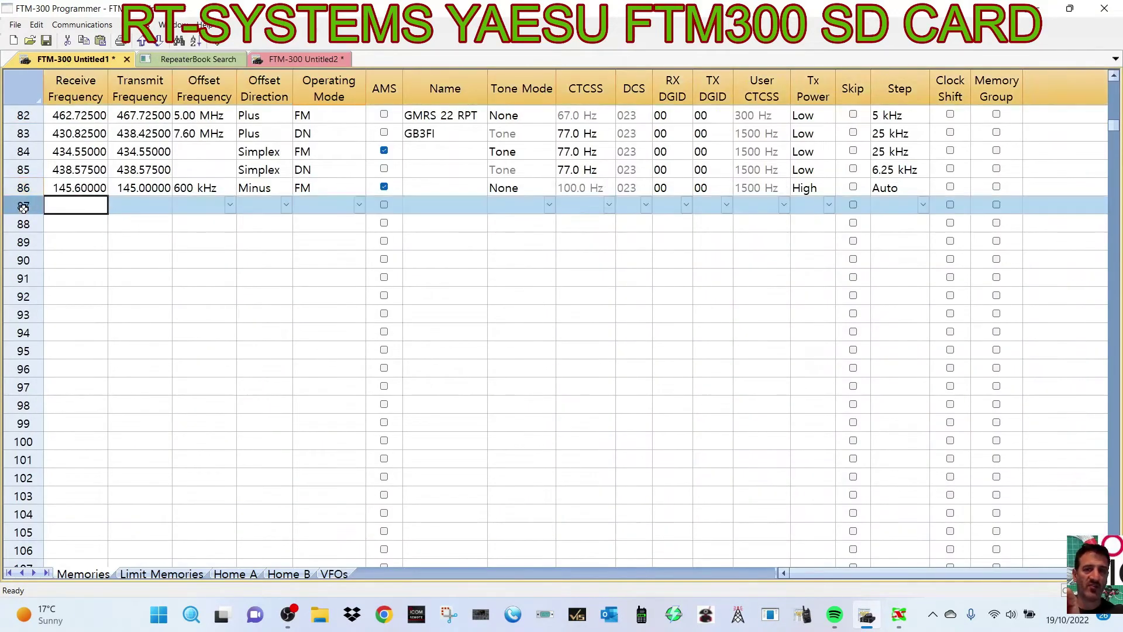
{"action": "right_click", "coordinate": [58, 208]}
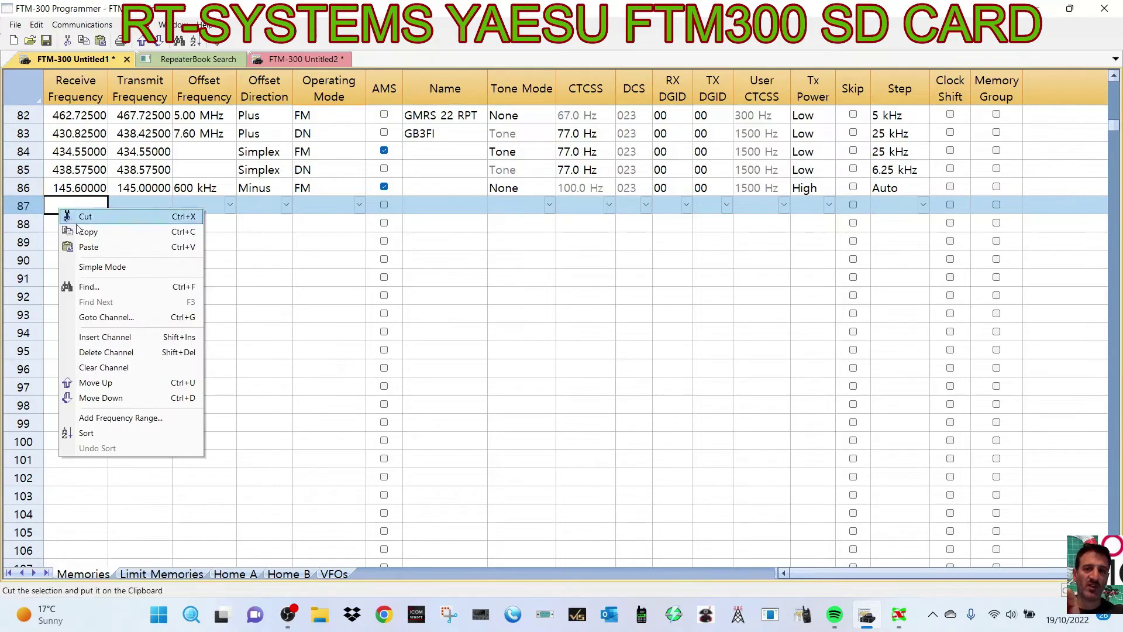
{"action": "left_click", "coordinate": [89, 247]}
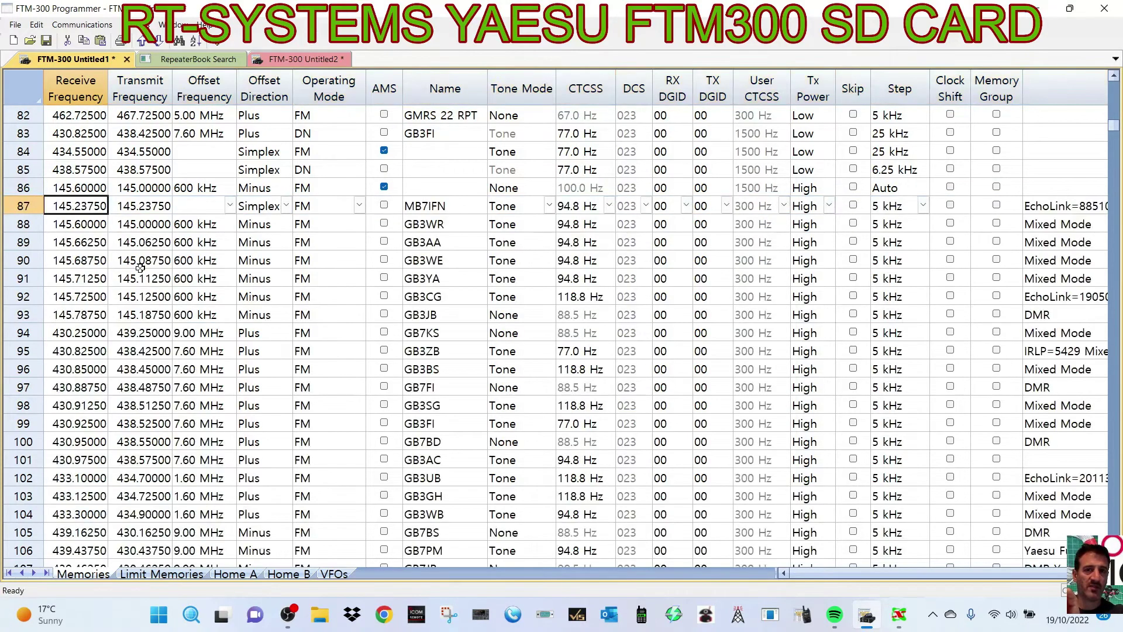
{"action": "scroll", "coordinate": [339, 357], "scroll_direction": "down", "scroll_amount": 6}
{"action": "scroll", "coordinate": [345, 371], "scroll_direction": "up", "scroll_amount": 6}
{"action": "left_click", "coordinate": [151, 24]}
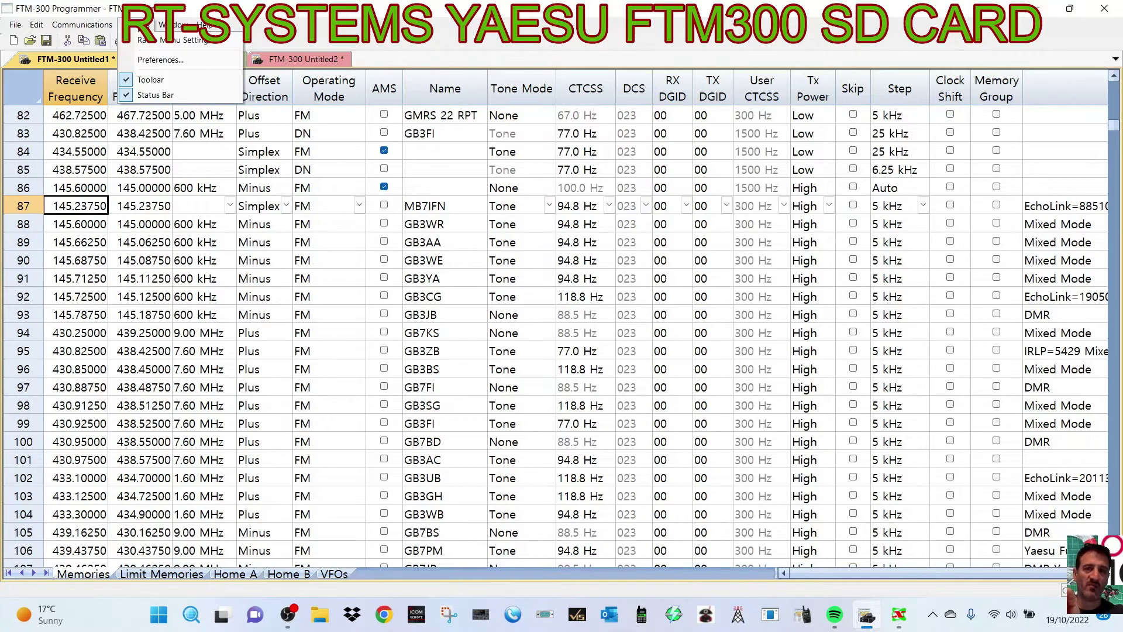
{"action": "left_click", "coordinate": [151, 24]}
{"action": "left_click", "coordinate": [151, 25]}
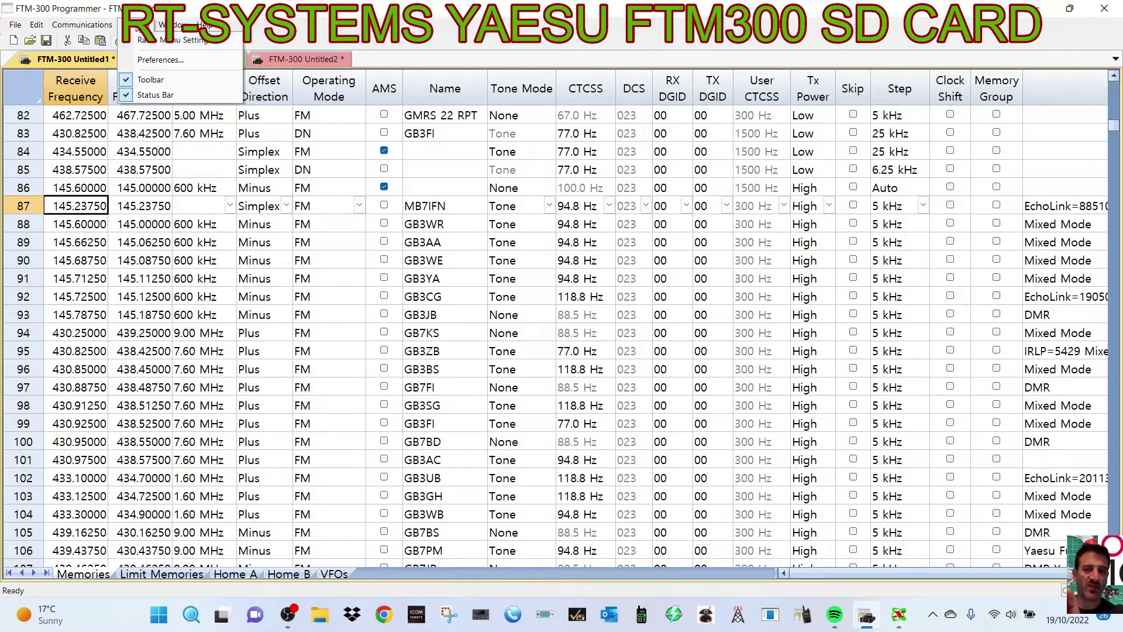
{"action": "left_click", "coordinate": [153, 40]}
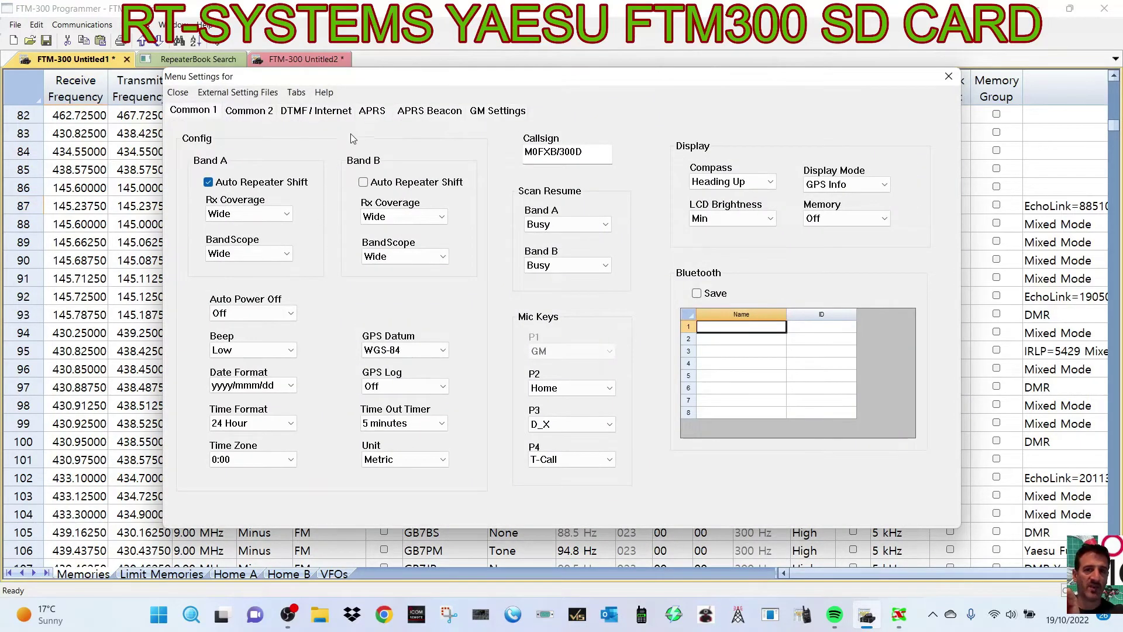
{"action": "left_click", "coordinate": [371, 111]}
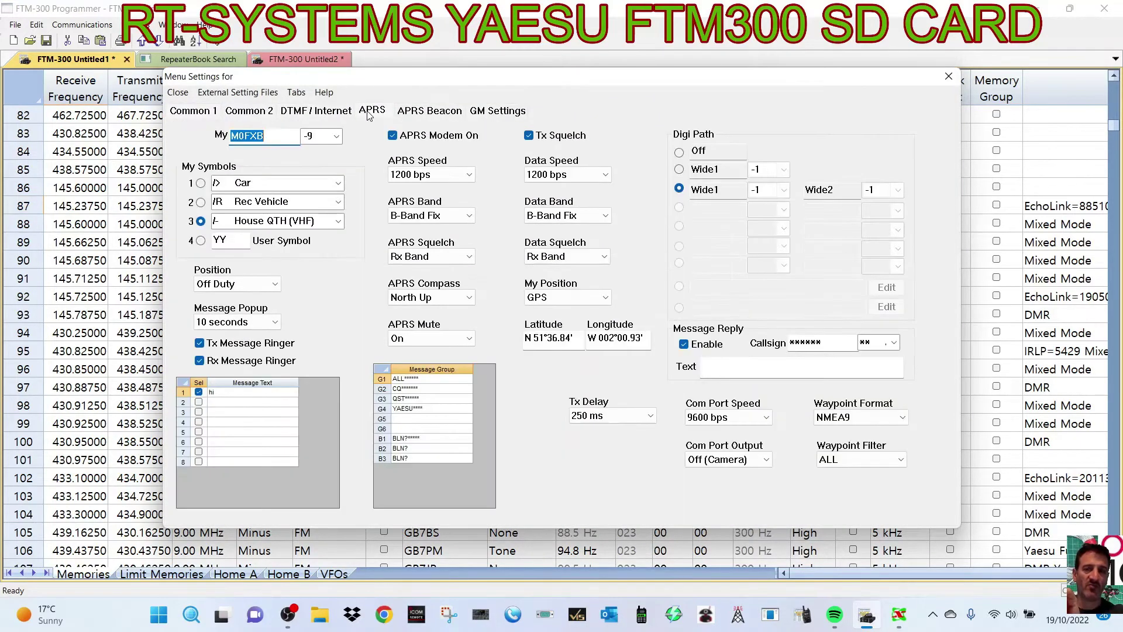
{"action": "left_click", "coordinate": [414, 112]}
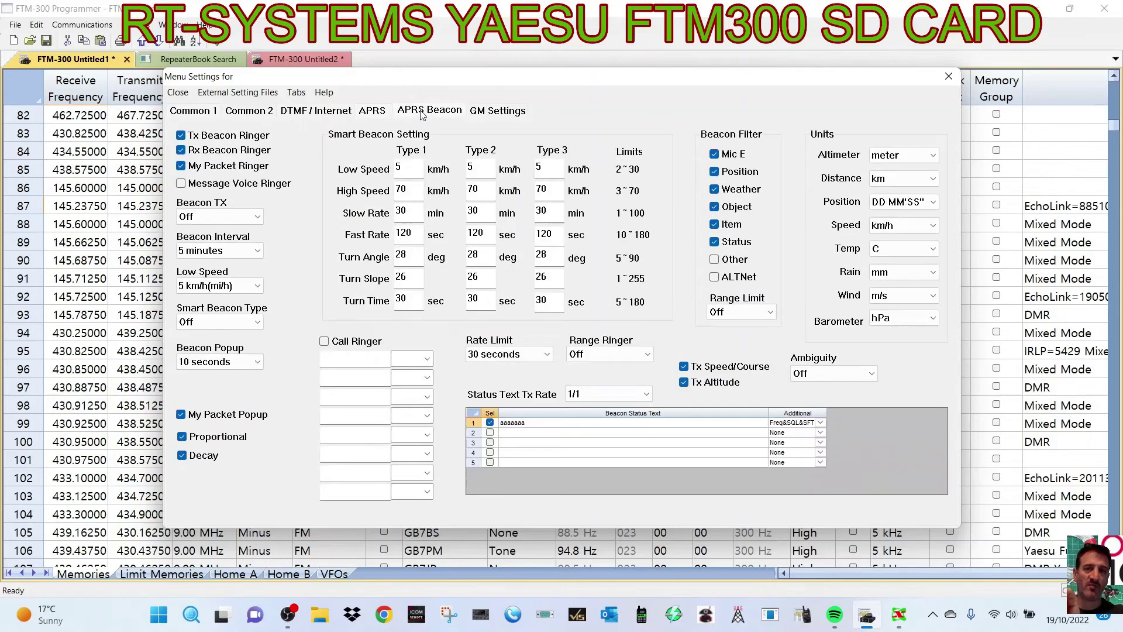
{"action": "left_click", "coordinate": [497, 113]}
{"action": "left_click", "coordinate": [335, 115]}
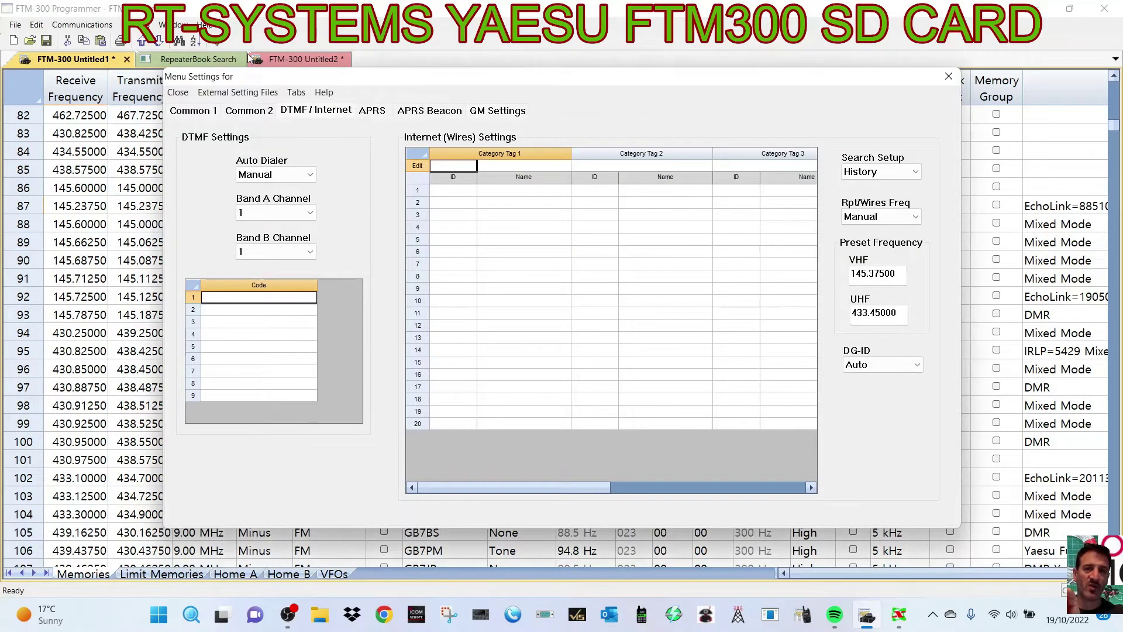
{"action": "left_click", "coordinate": [948, 76]}
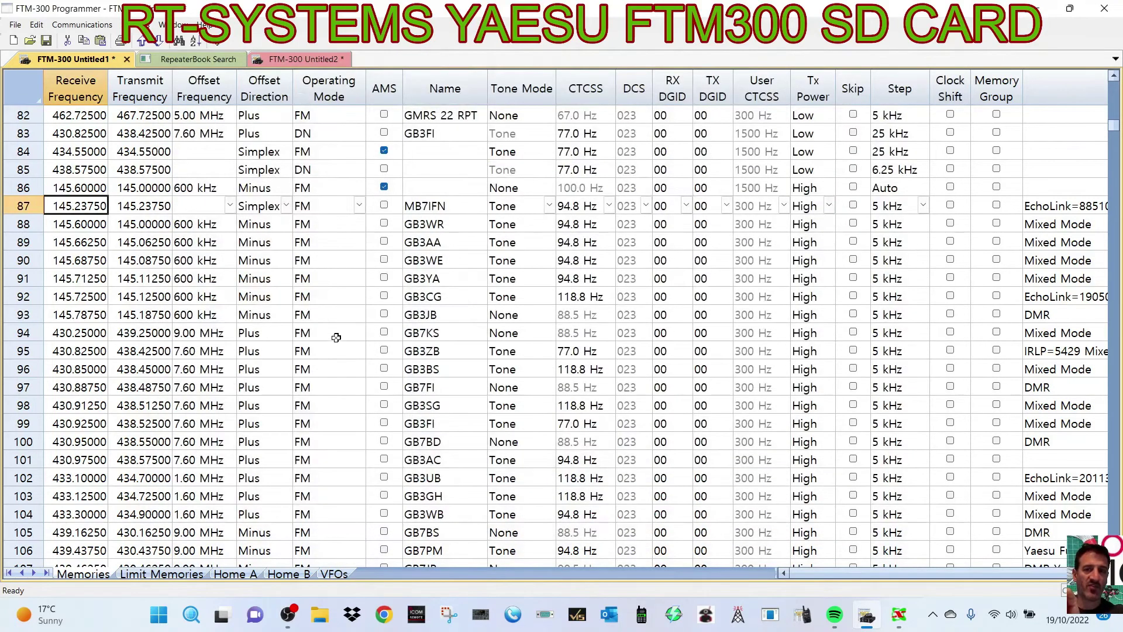
Write the Untitled1 list, including channels 86 to 106, to the SD card
{"action": "scroll", "coordinate": [512, 428], "scroll_direction": "down", "scroll_amount": 6}
{"action": "scroll", "coordinate": [402, 433], "scroll_direction": "up", "scroll_amount": 4}
{"action": "scroll", "coordinate": [545, 409], "scroll_direction": "down", "scroll_amount": 3}
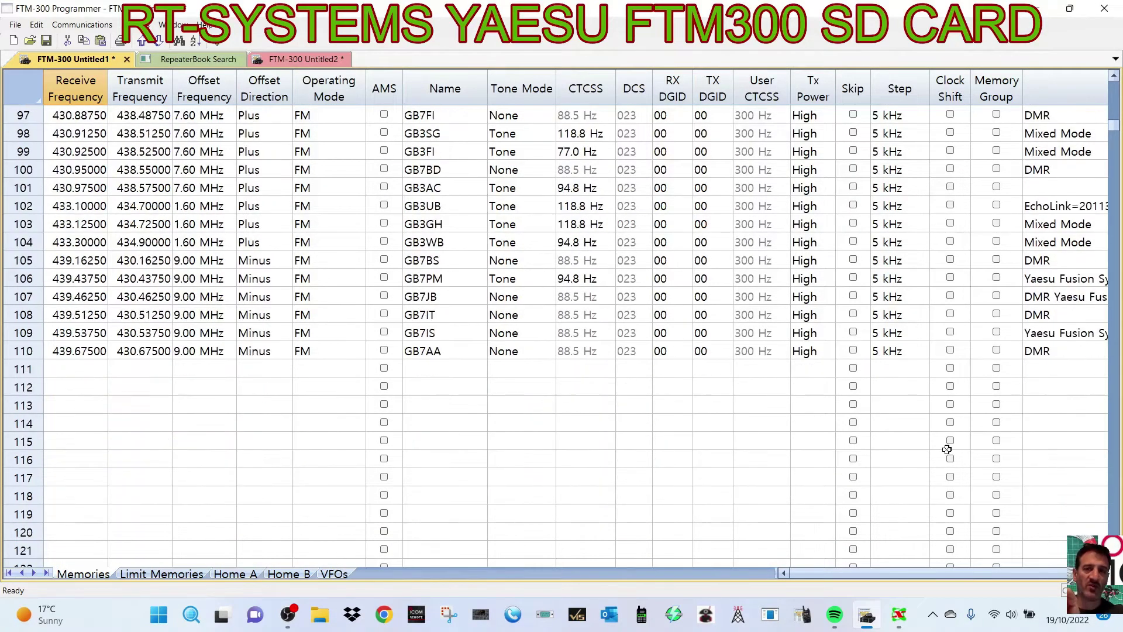
{"action": "scroll", "coordinate": [407, 169], "scroll_direction": "up", "scroll_amount": 5}
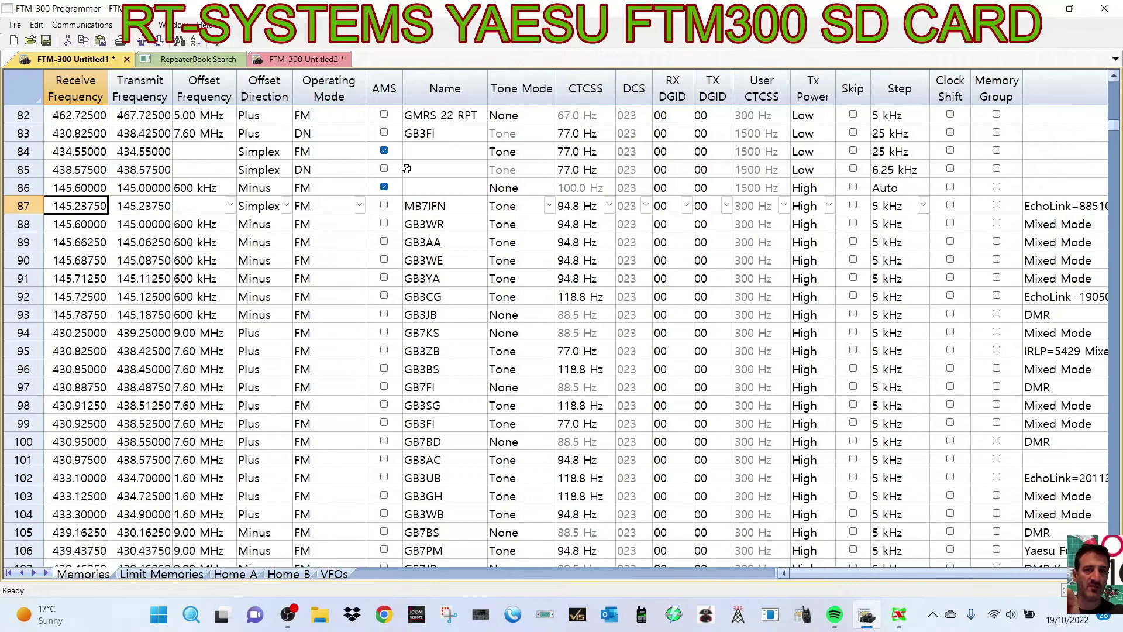
{"action": "left_click", "coordinate": [89, 30]}
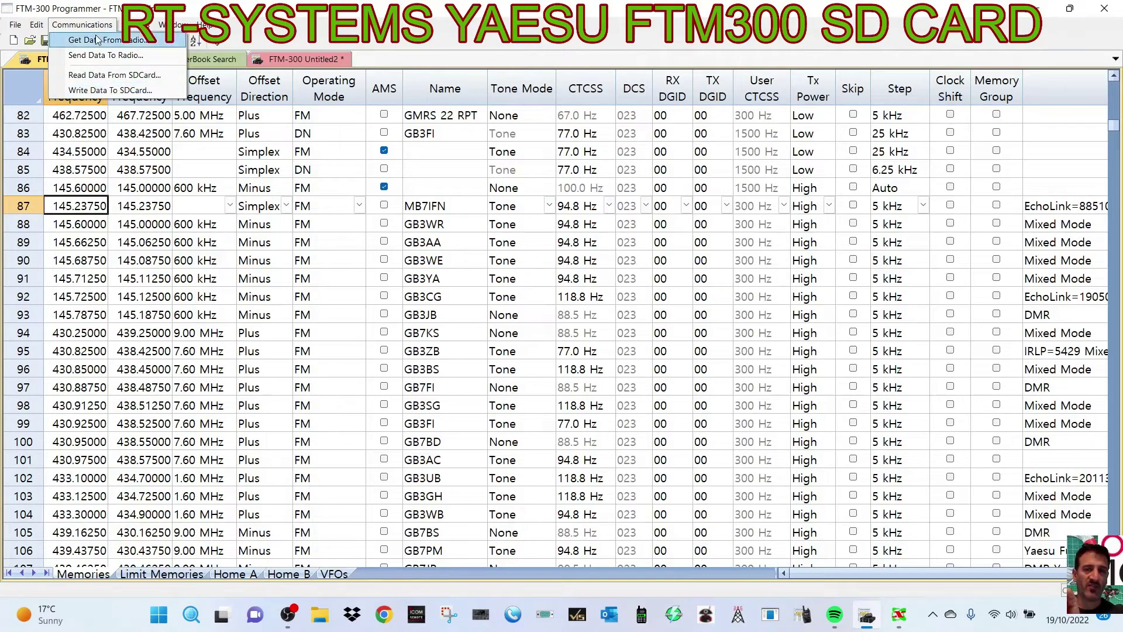
{"action": "left_click", "coordinate": [95, 90]}
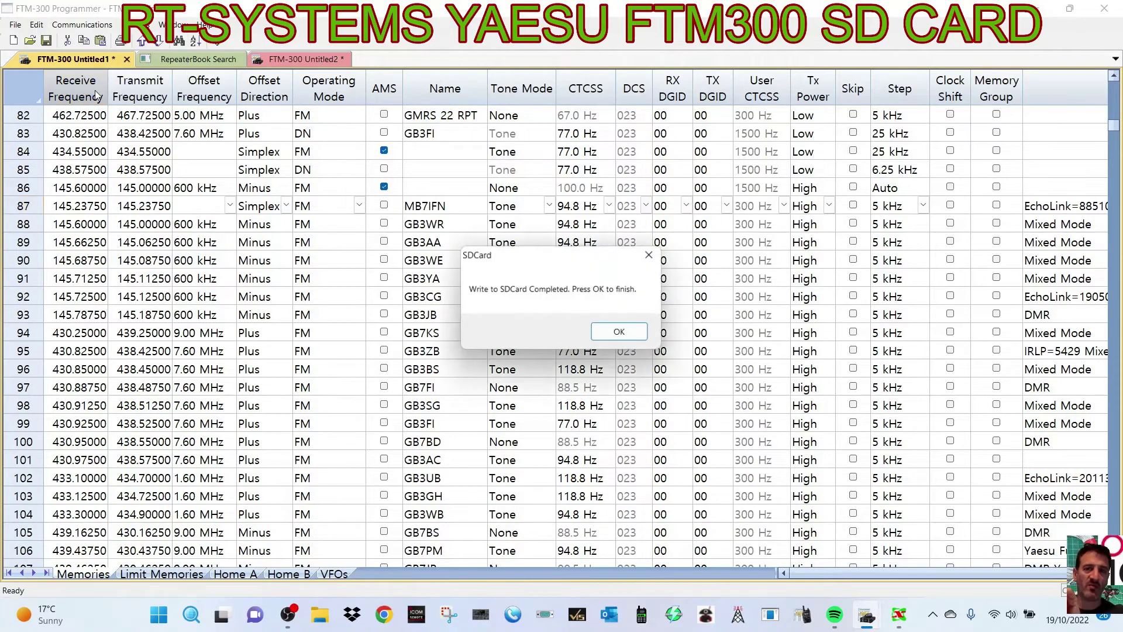
{"action": "left_click", "coordinate": [619, 333]}
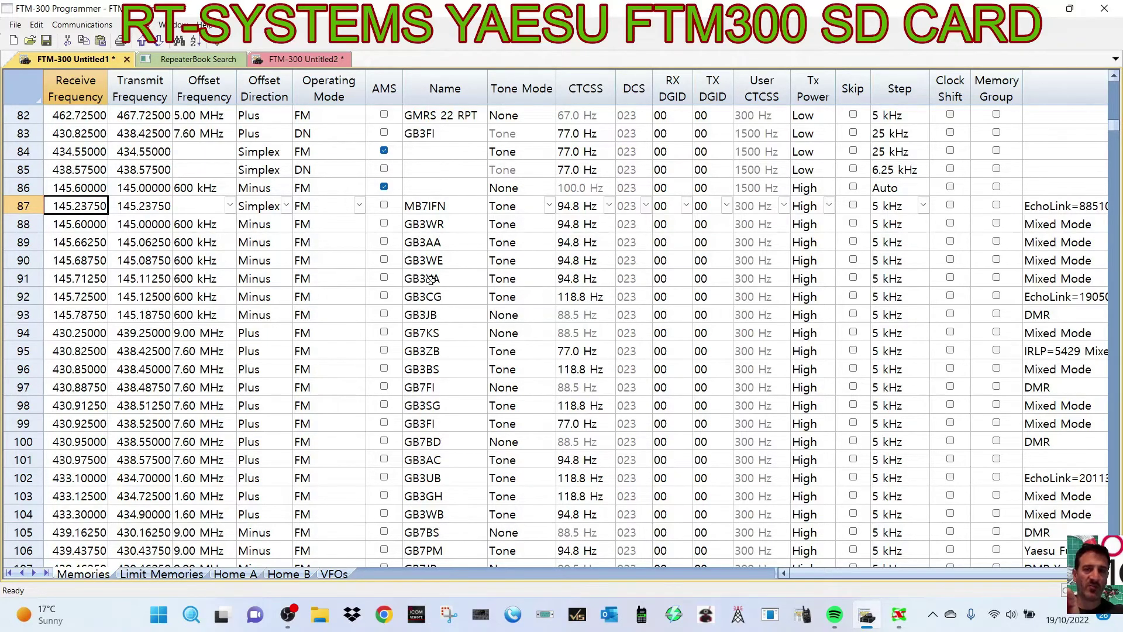
{"action": "scroll", "coordinate": [431, 280], "scroll_direction": "down", "scroll_amount": 3}
{"action": "scroll", "coordinate": [307, 285], "scroll_direction": "up", "scroll_amount": 5}
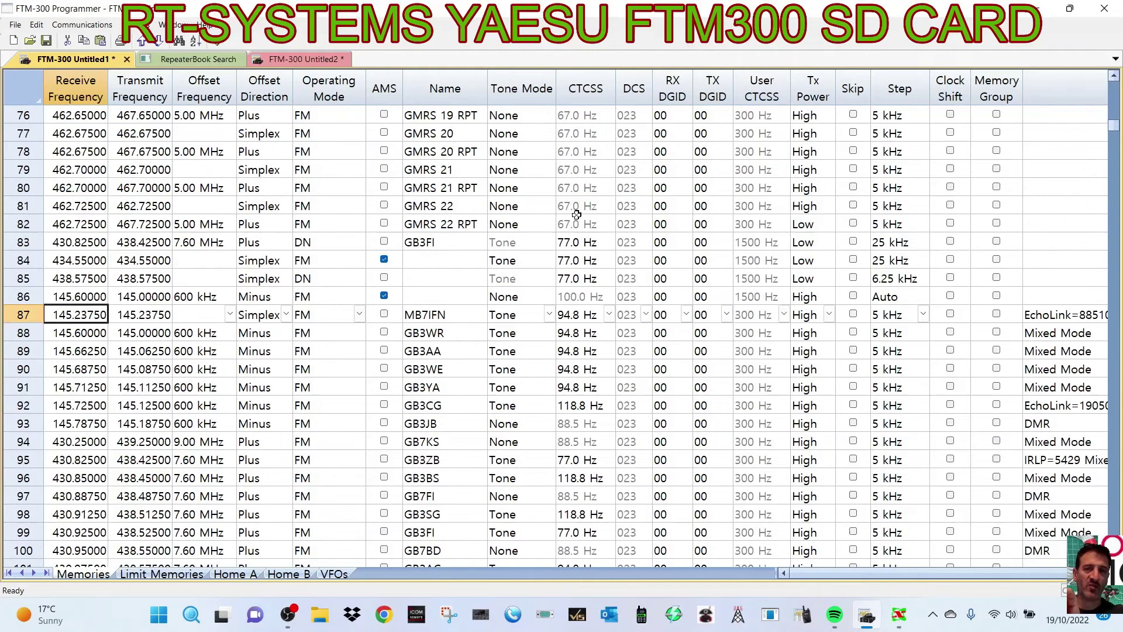